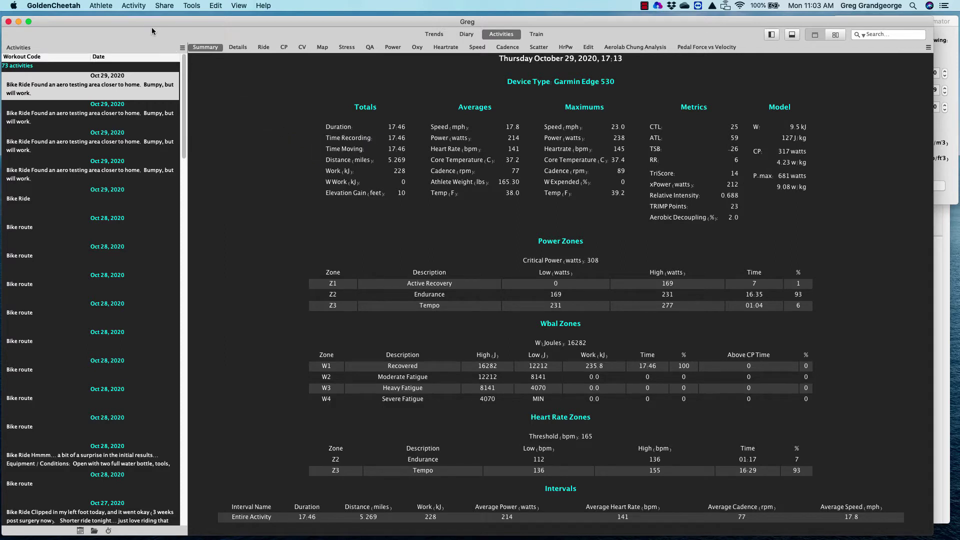
Step: Import the Oct 30, 2020 ride from the downloaded .fit file into the activity list
click(135, 6)
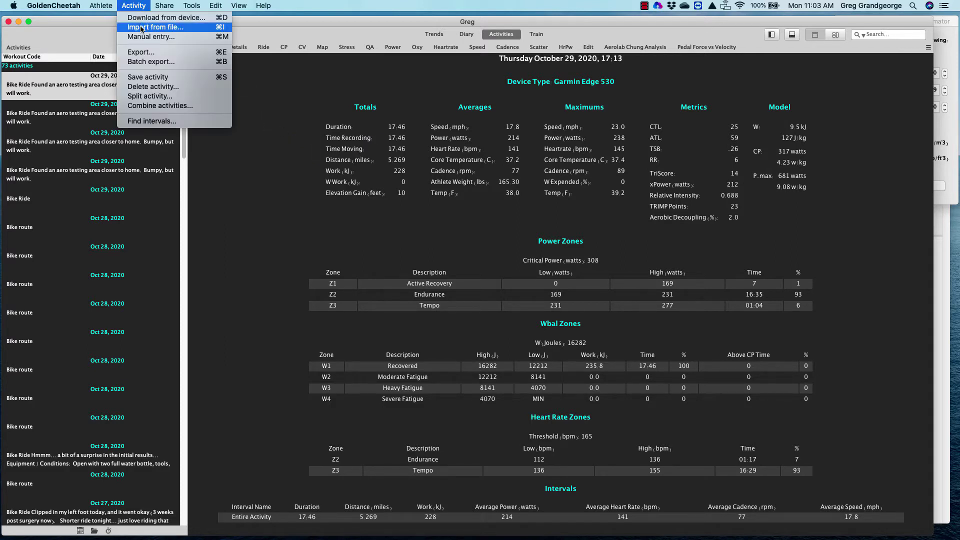
click(143, 27)
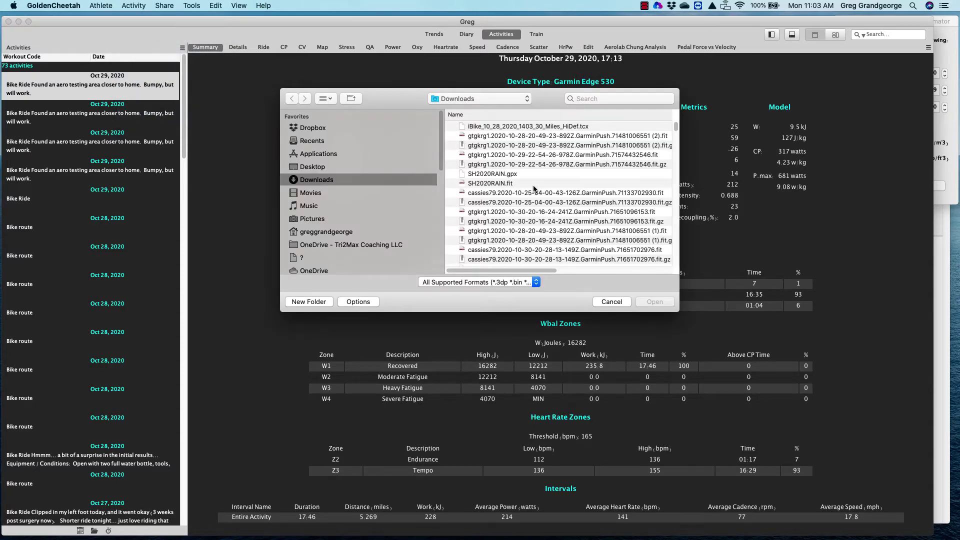
double_click(530, 213)
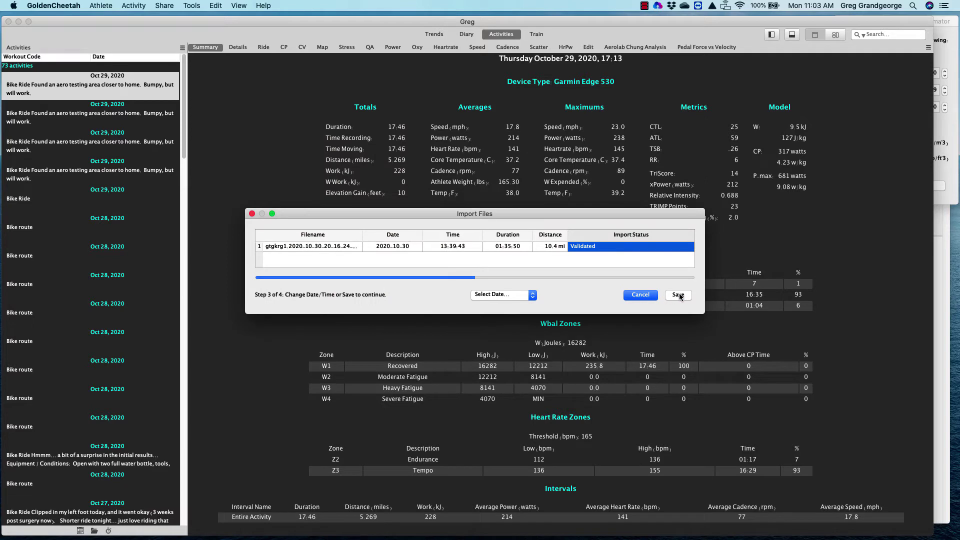
click(678, 295)
click(679, 296)
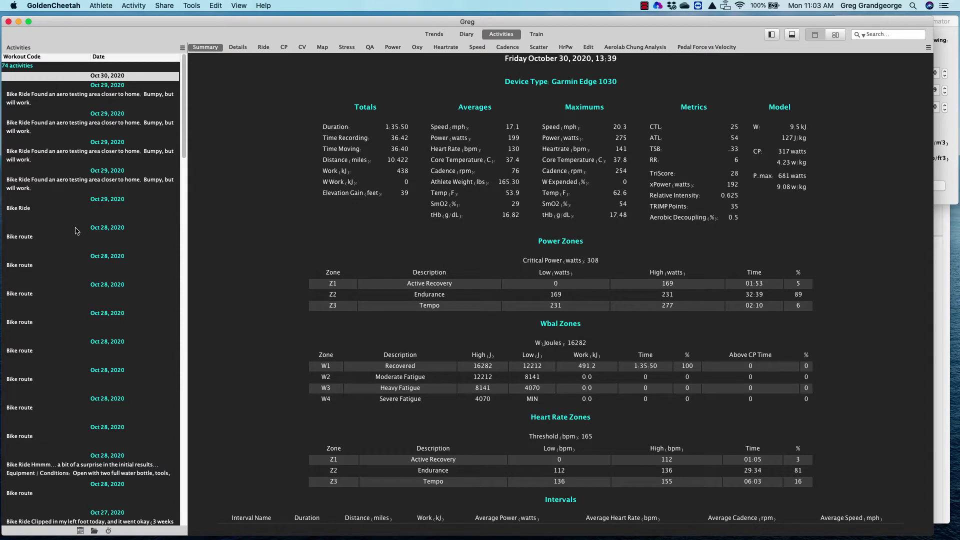
Step: Select the Oct 30, 2020 activity and show its stacked Ride charts with laps 1–3
click(103, 79)
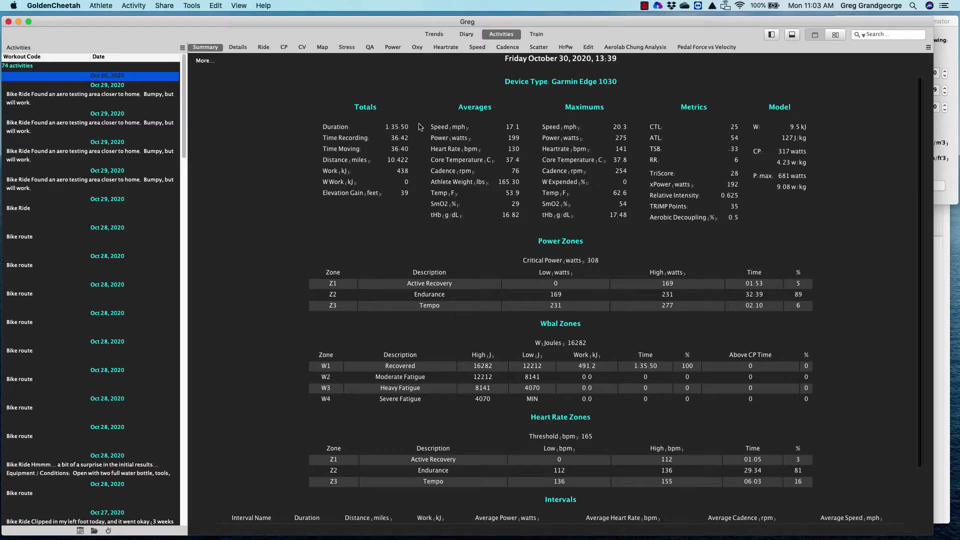
click(263, 47)
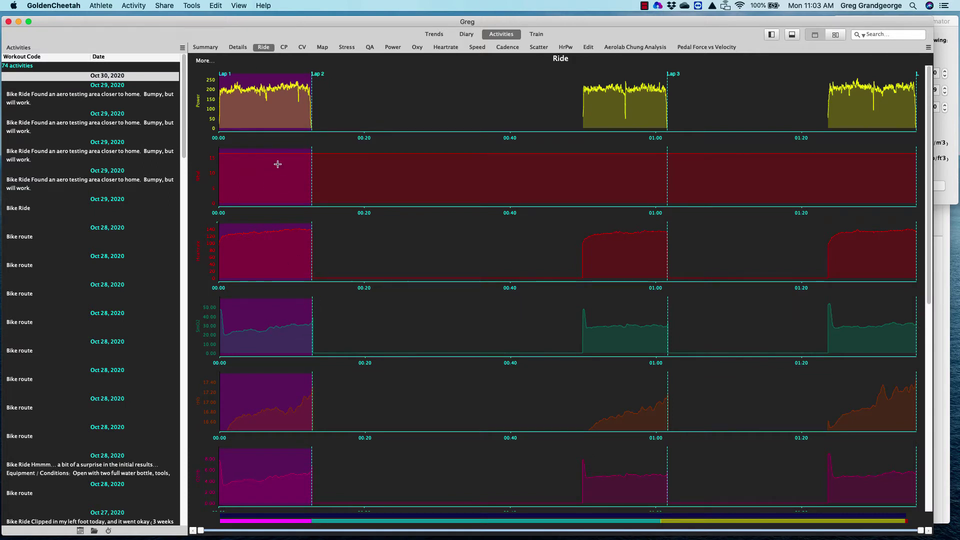
mouse_move(313, 93)
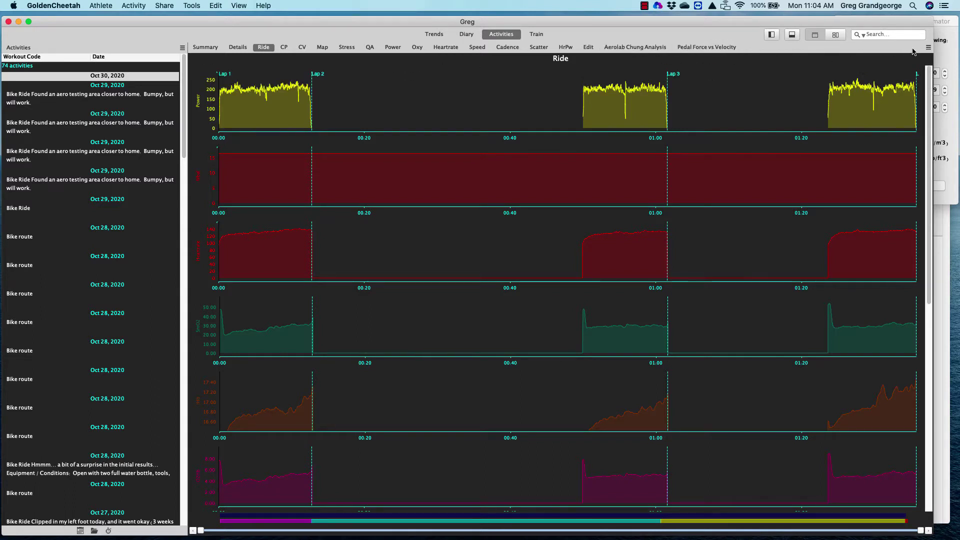
Step: Show the Oct 30 ride's Aerolab Chung Analysis, starting at CdA 0.5287 and Crr 0.00624
click(928, 48)
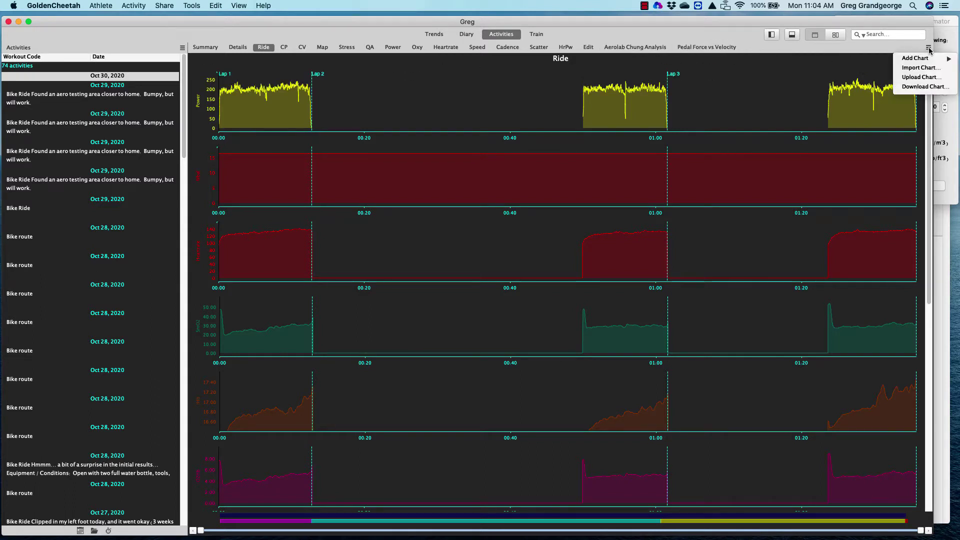
mouse_move(917, 59)
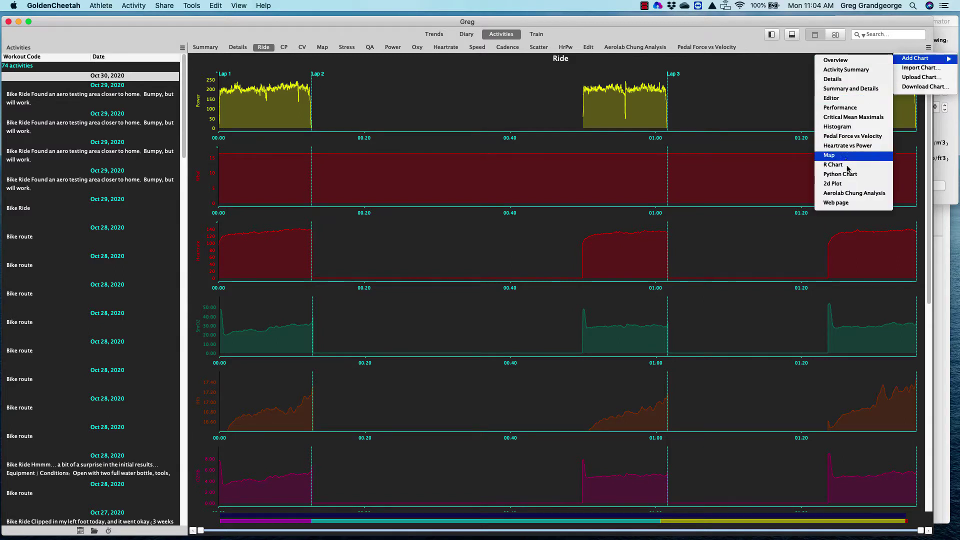
click(631, 48)
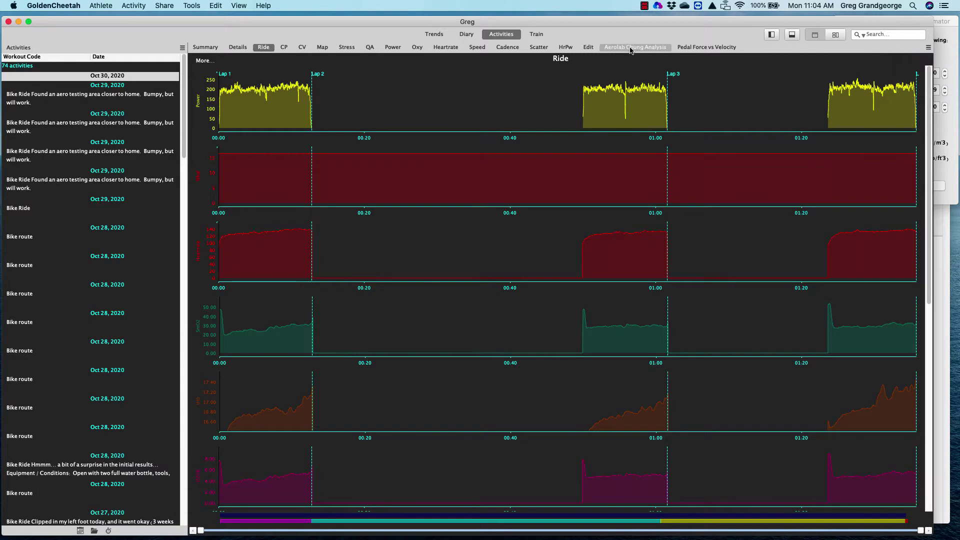
click(630, 48)
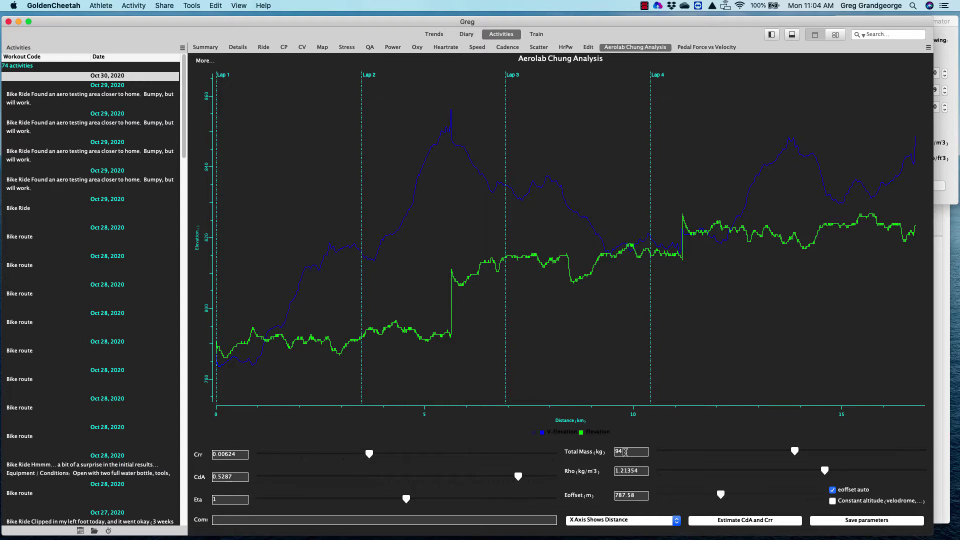
Step: Replace the Aerolab Total Mass value 94 with 96 kg
drag(625, 452, 605, 452)
key(BackSpace)
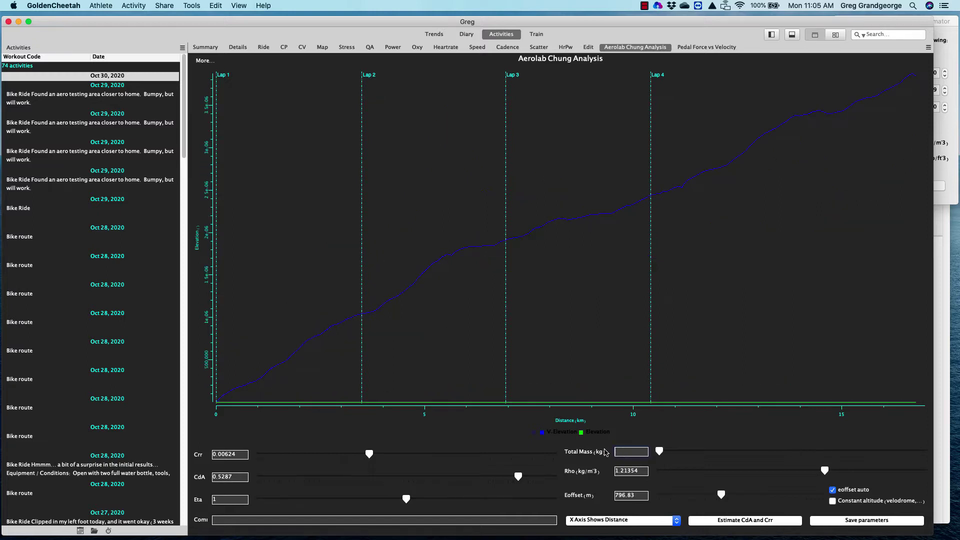
text(96)
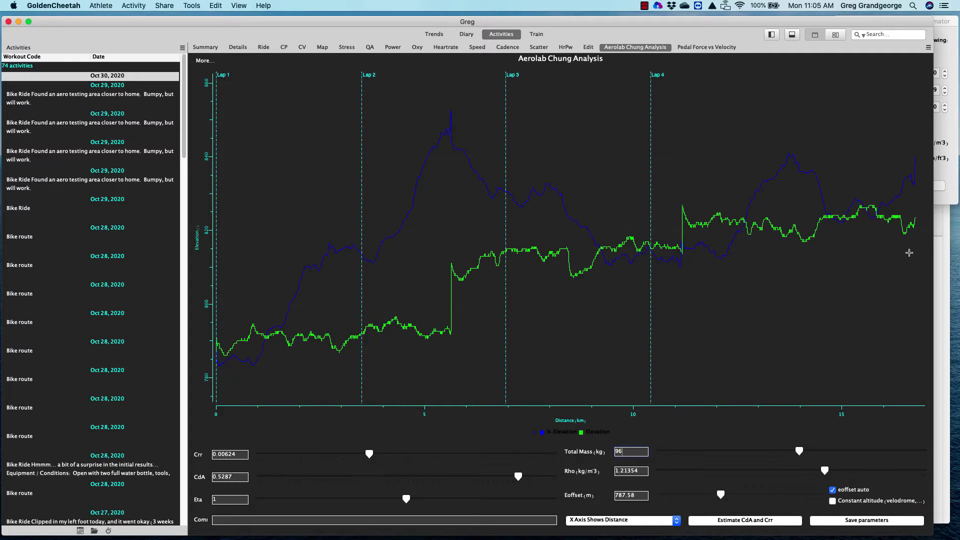
Step: Scroll the Des Moines October 30, 2020 weather history to the hourly observations table
click(945, 245)
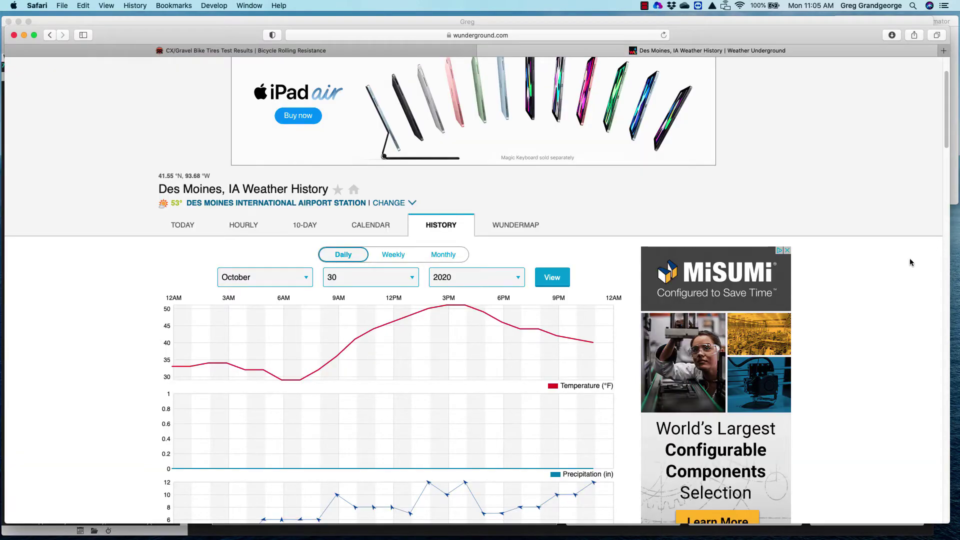
scroll(145, 255, up, 3)
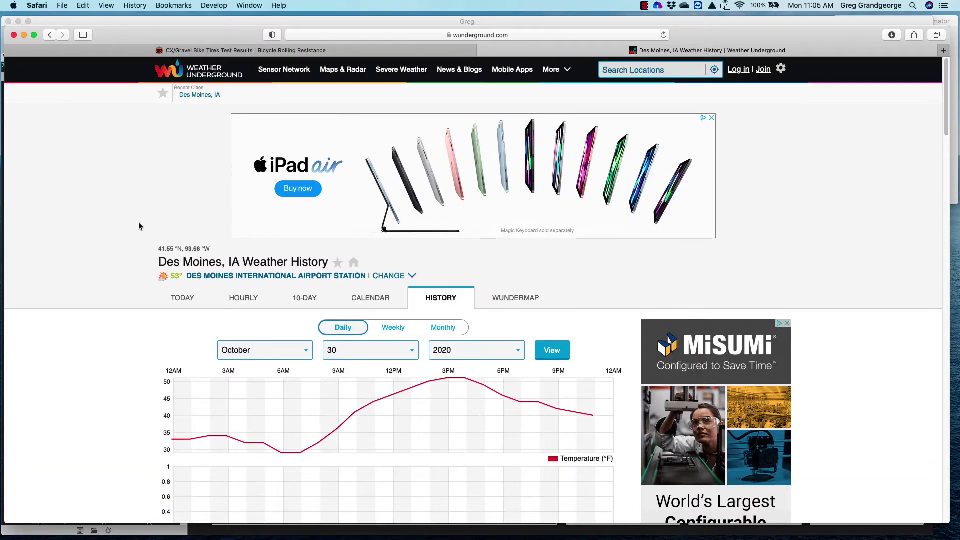
scroll(138, 291, down, 1)
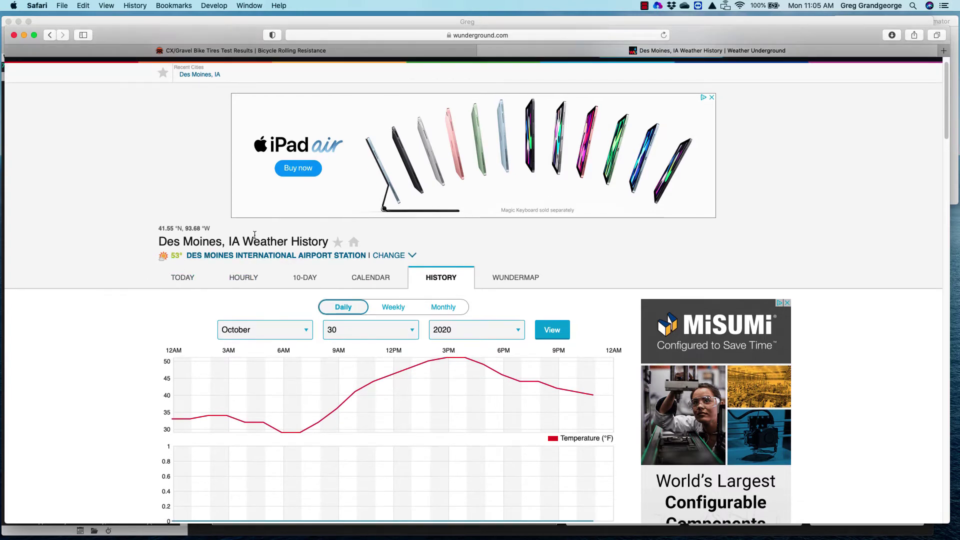
scroll(85, 328, down, 4)
scroll(129, 353, down, 15)
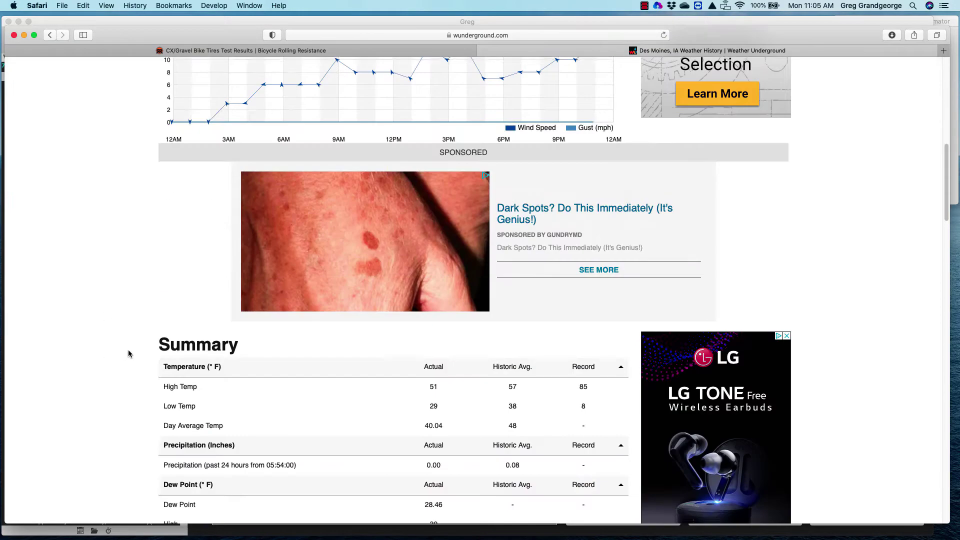
scroll(129, 353, down, 10)
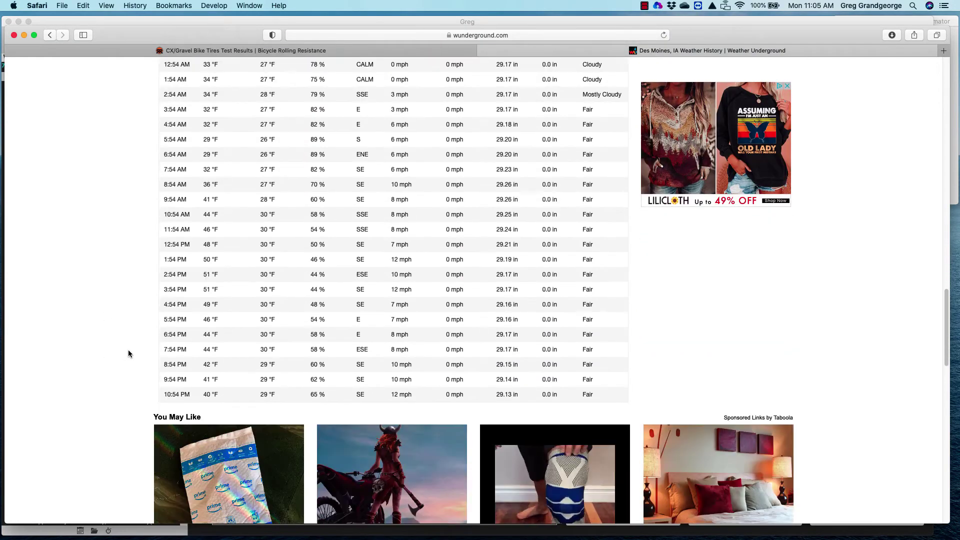
scroll(174, 256, up, 2)
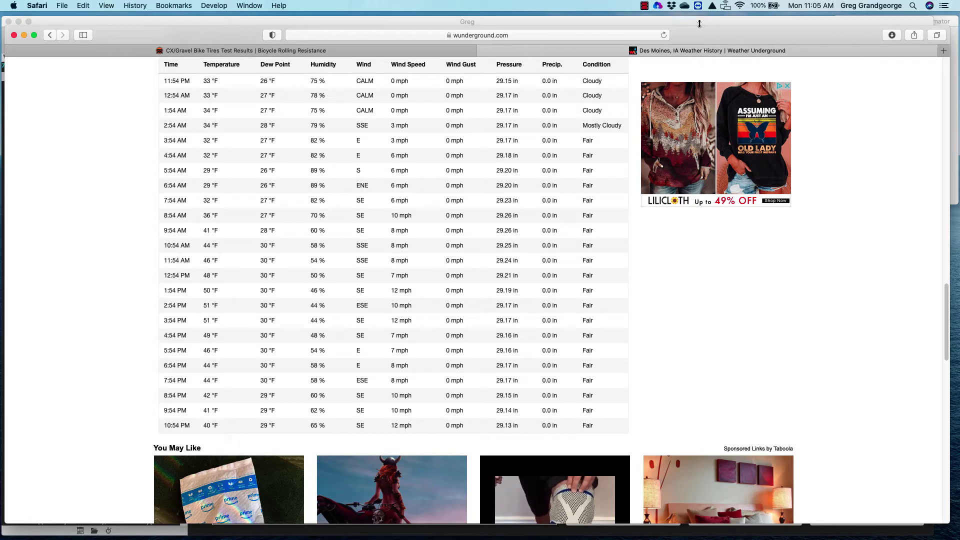
Step: Open the Air Density (Rho) Estimator from the Tools menu
click(743, 24)
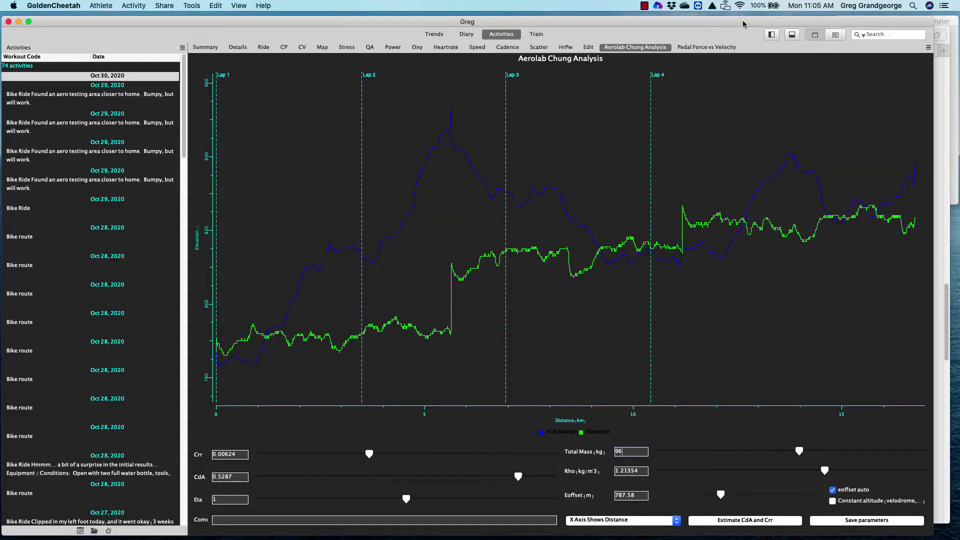
click(192, 6)
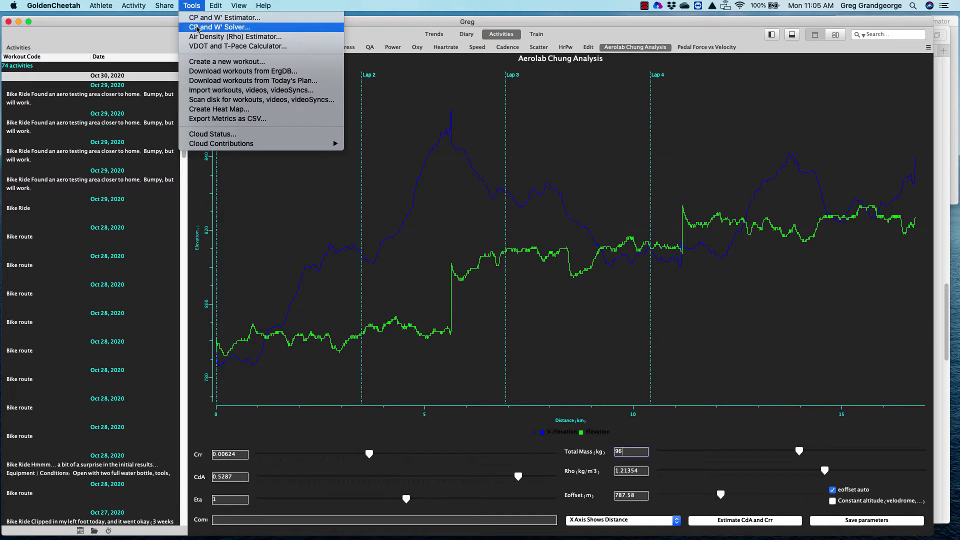
click(949, 131)
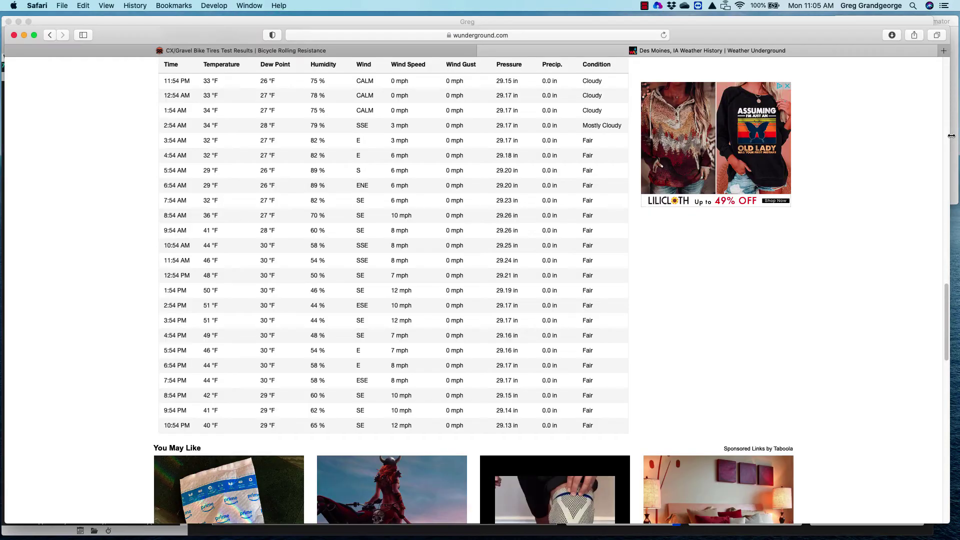
click(951, 136)
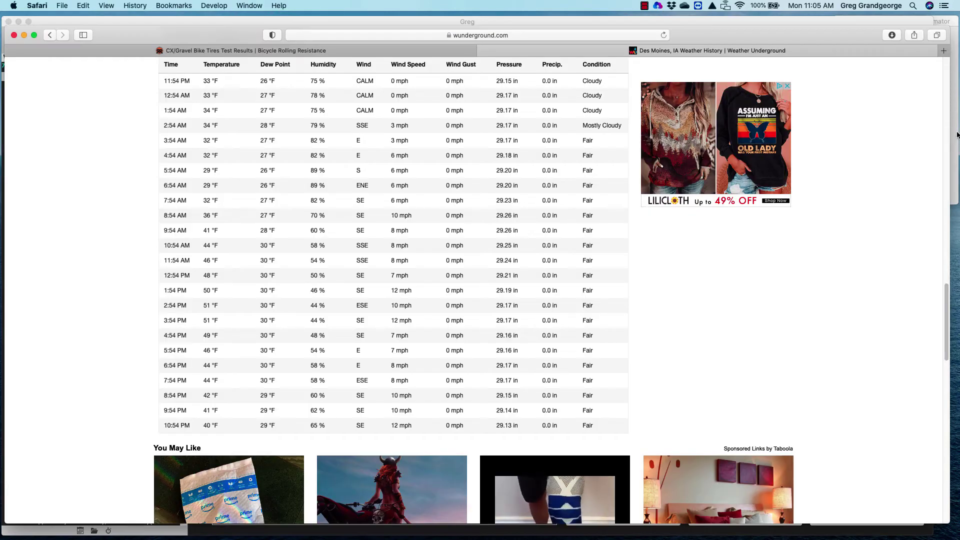
click(955, 134)
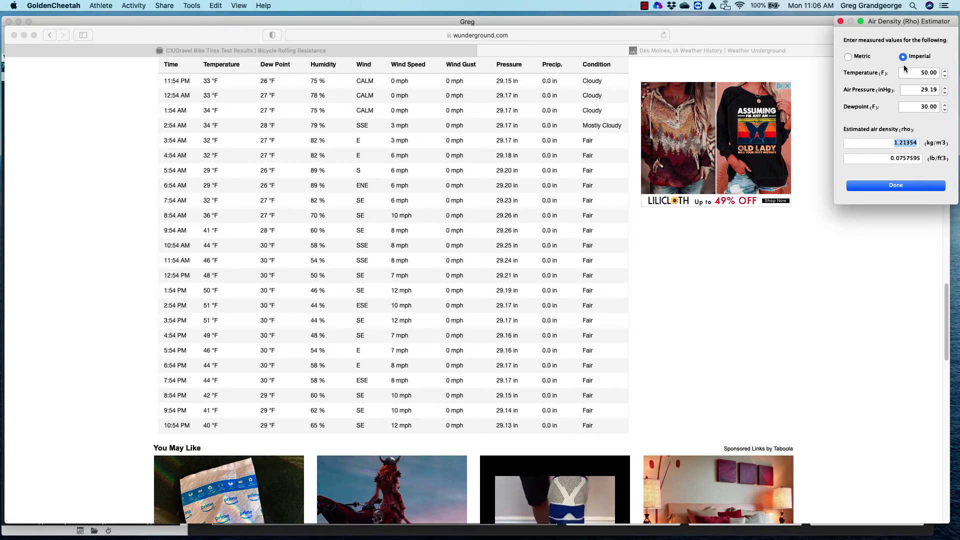
Step: Copy the estimated density 1.21354 kg/m³ from 50 °F, 29.19 inHg, 30 °F dewpoint
click(895, 144)
drag(895, 144, 915, 144)
right_click(915, 144)
click(914, 147)
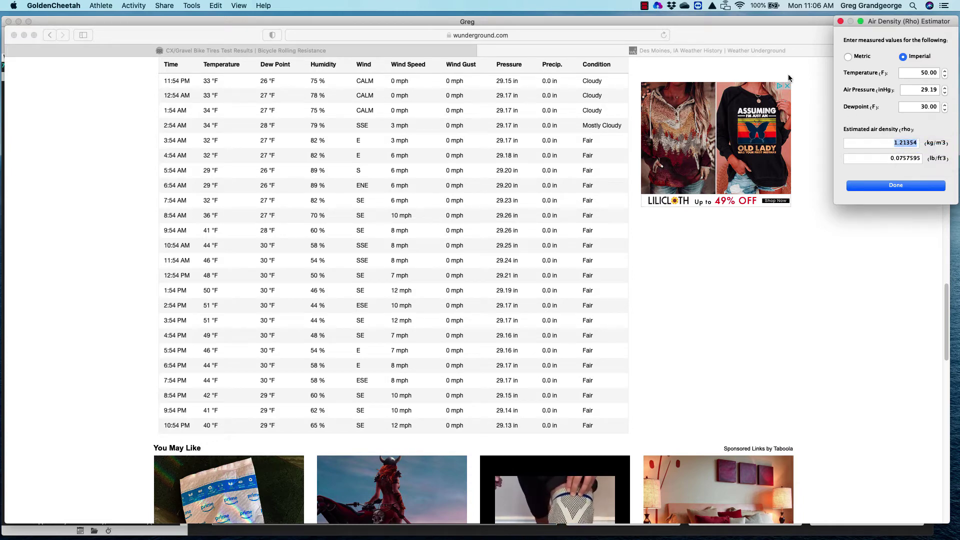
click(588, 23)
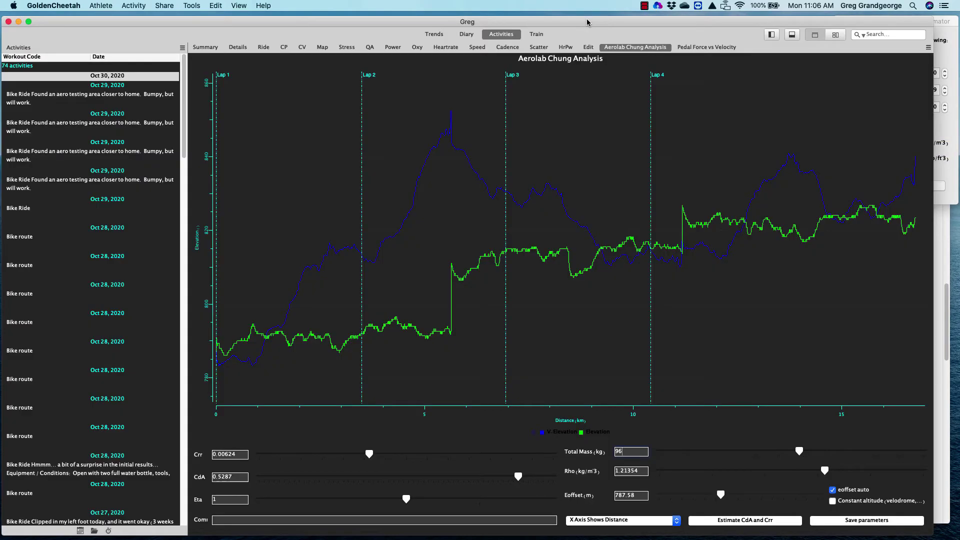
Step: Paste 1.21354 into the Aerolab Rho field, replacing the old value
mouse_move(619, 471)
mouse_down()
mouse_move(646, 472)
mouse_move(614, 472)
mouse_up()
right_click(628, 470)
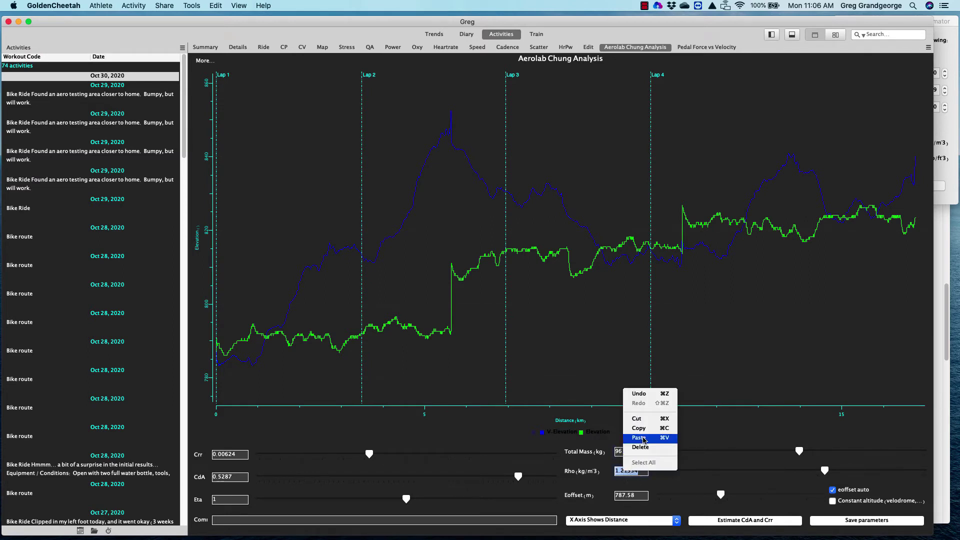
click(642, 438)
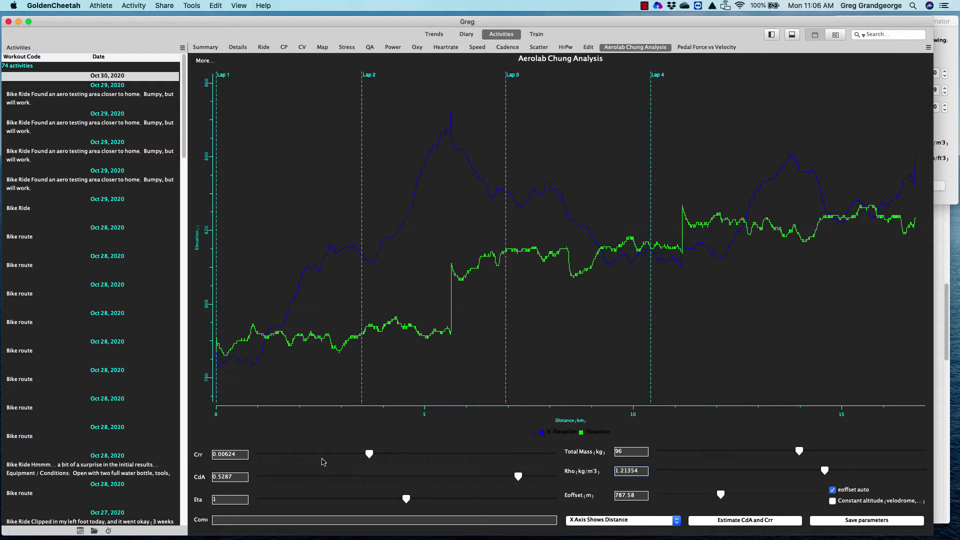
Step: Open the Vittoria Terreno Wet G+ 2.0 review from the CX/Gravel tire results
click(938, 246)
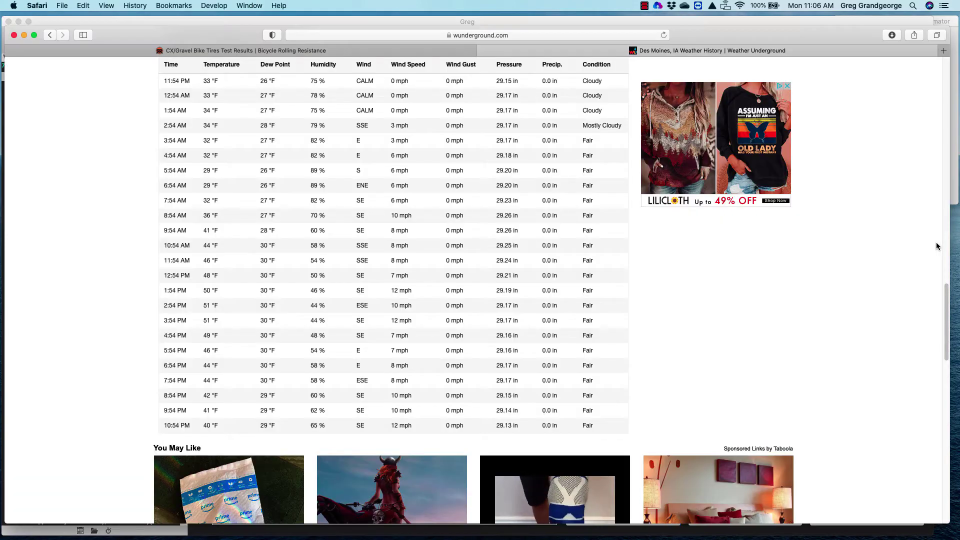
click(231, 52)
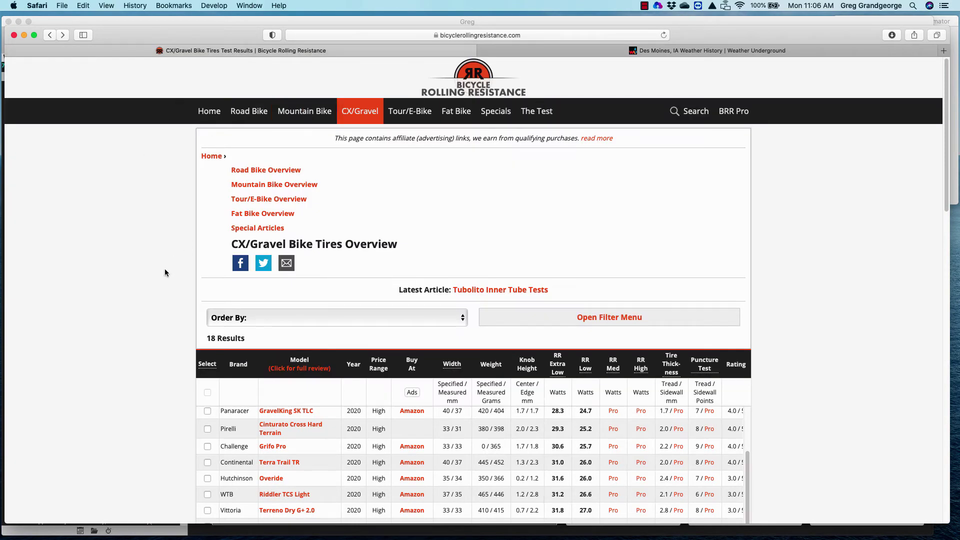
scroll(157, 272, down, 3)
scroll(158, 271, up, 3)
scroll(125, 289, down, 5)
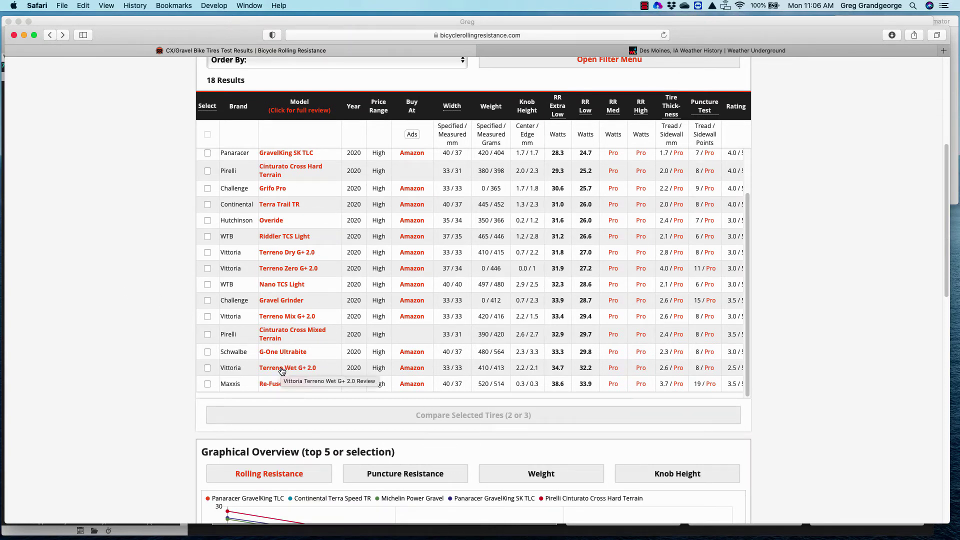
click(282, 368)
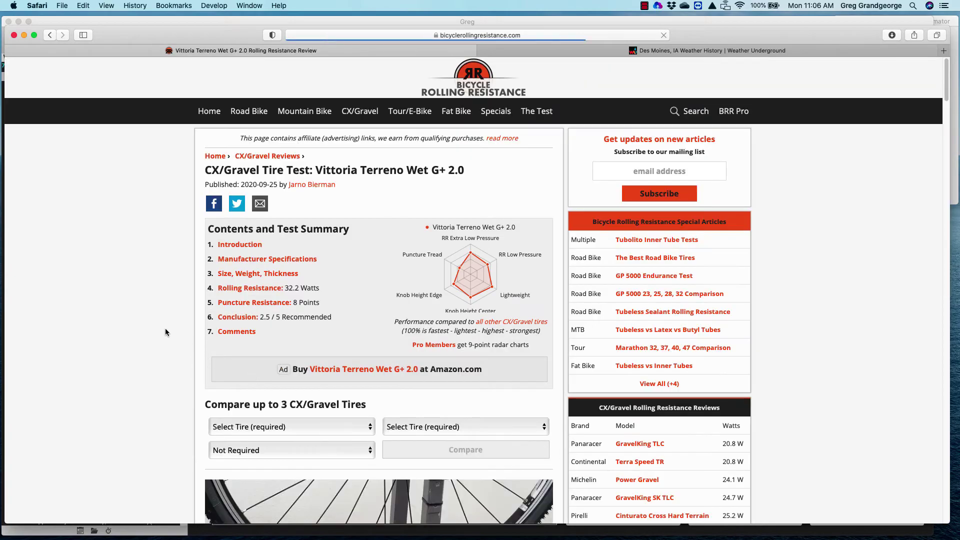
Step: Copy the extra-low-pressure CRR 0.01040 from the Rolling Resistance Test Results
scroll(165, 328, down, 3)
scroll(165, 328, down, 20)
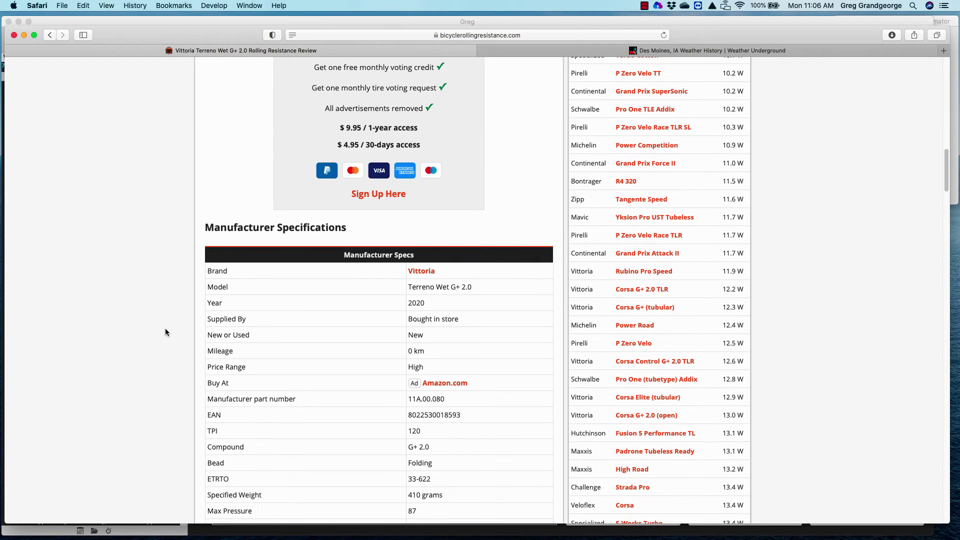
scroll(165, 328, down, 7)
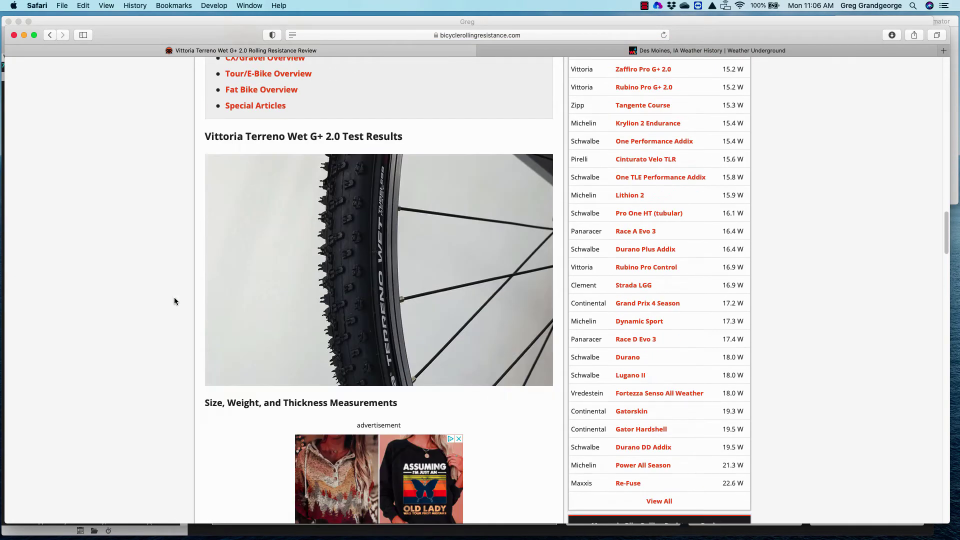
scroll(170, 302, down, 2)
scroll(161, 303, down, 5)
scroll(161, 304, up, 3)
scroll(161, 304, down, 5)
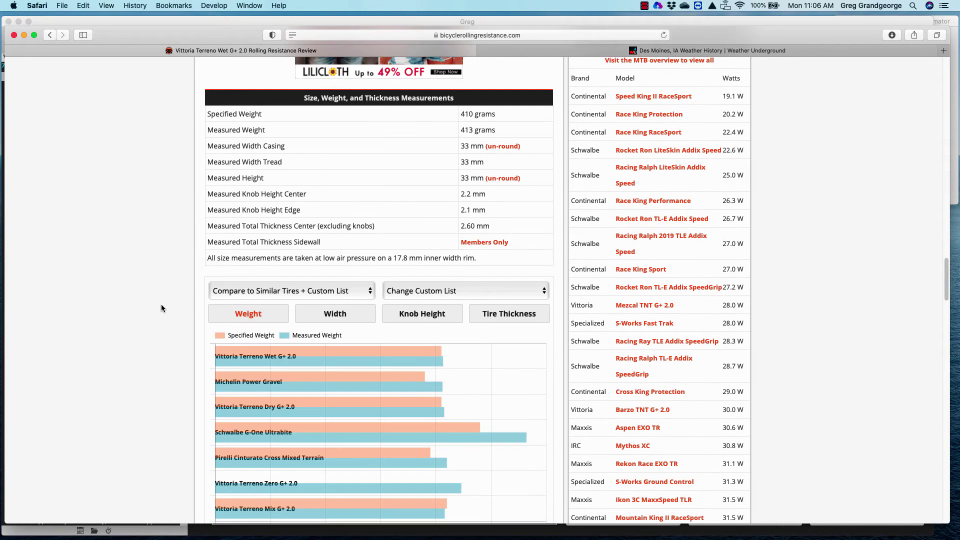
scroll(161, 306, down, 15)
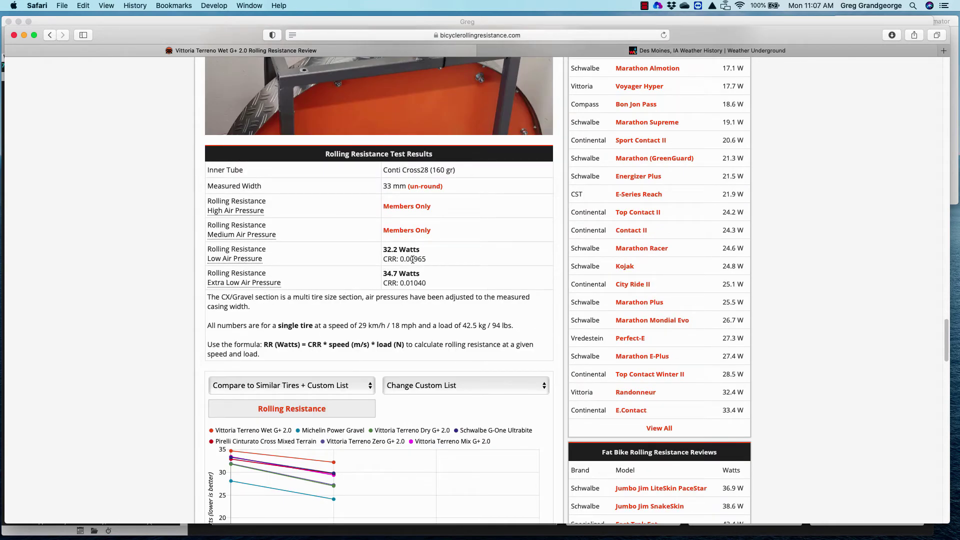
mouse_move(242, 278)
drag(425, 284, 401, 285)
right_click(406, 284)
click(429, 313)
Step: Paste 0.01040 into the Aerolab Crr field, replacing 0.00624
key(super+Tab)
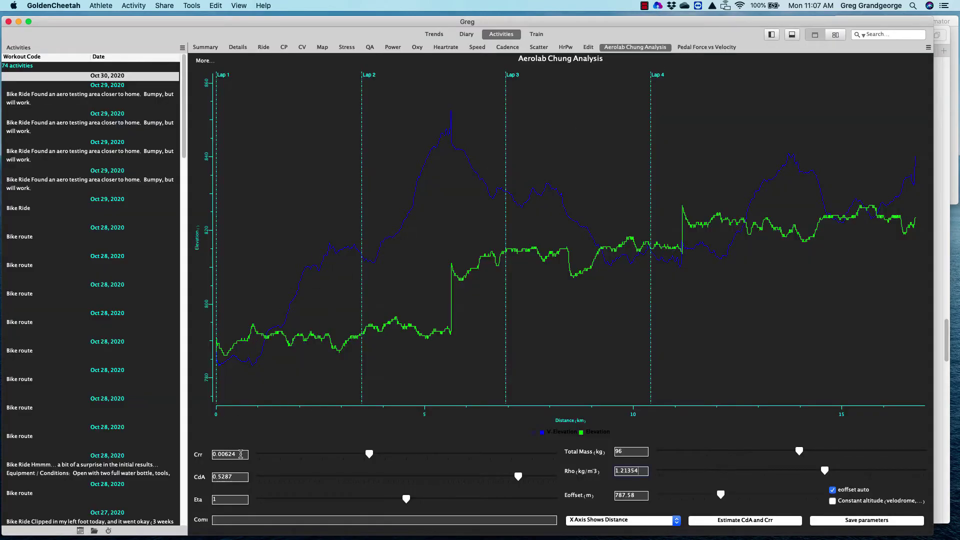
drag(240, 454, 214, 454)
right_click(222, 454)
click(240, 503)
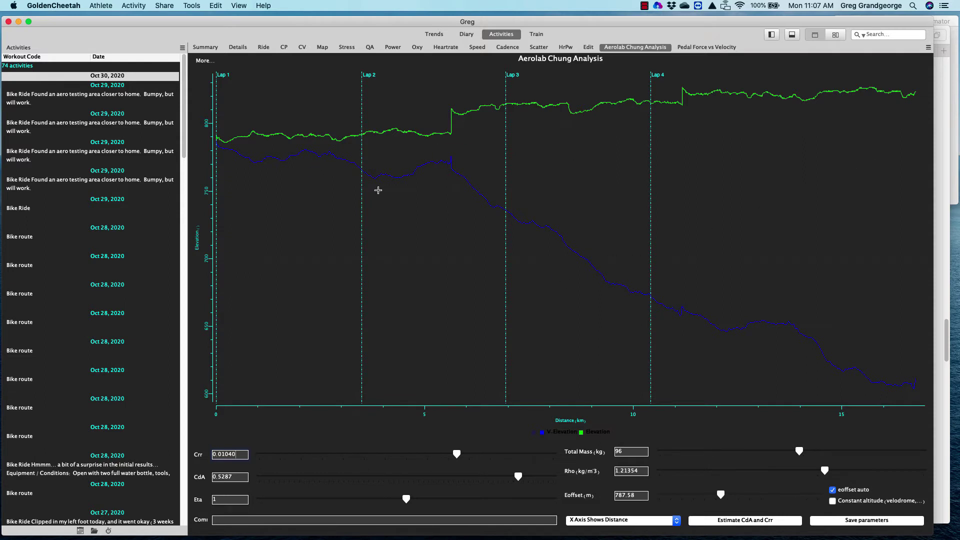
Step: Zoom the elevation plot onto the section between Lap 1 and Lap 2
mouse_move(452, 134)
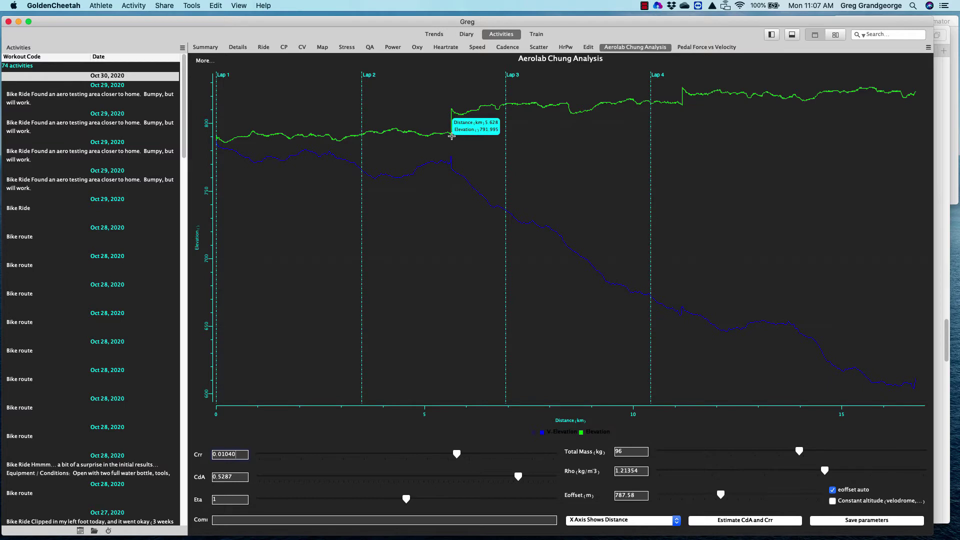
drag(452, 136, 206, 161)
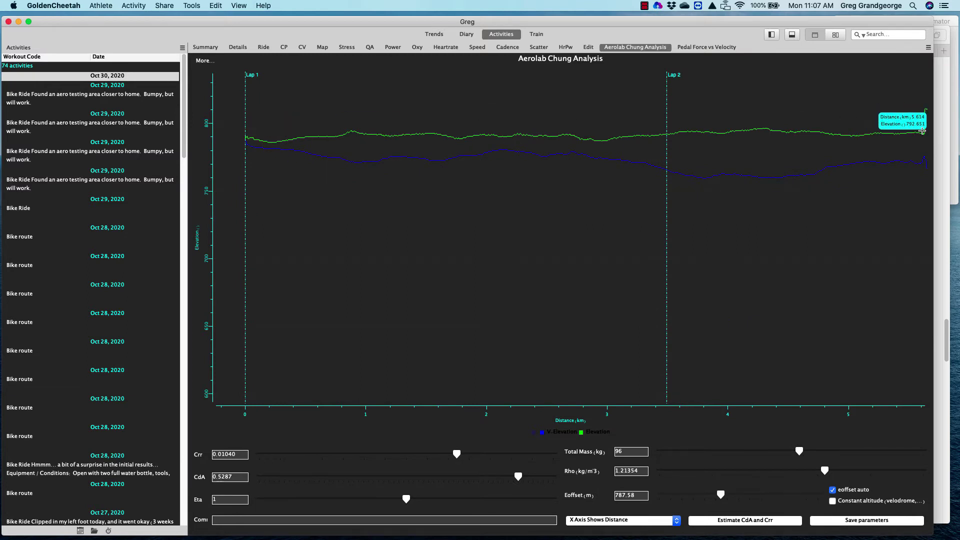
drag(922, 131, 239, 165)
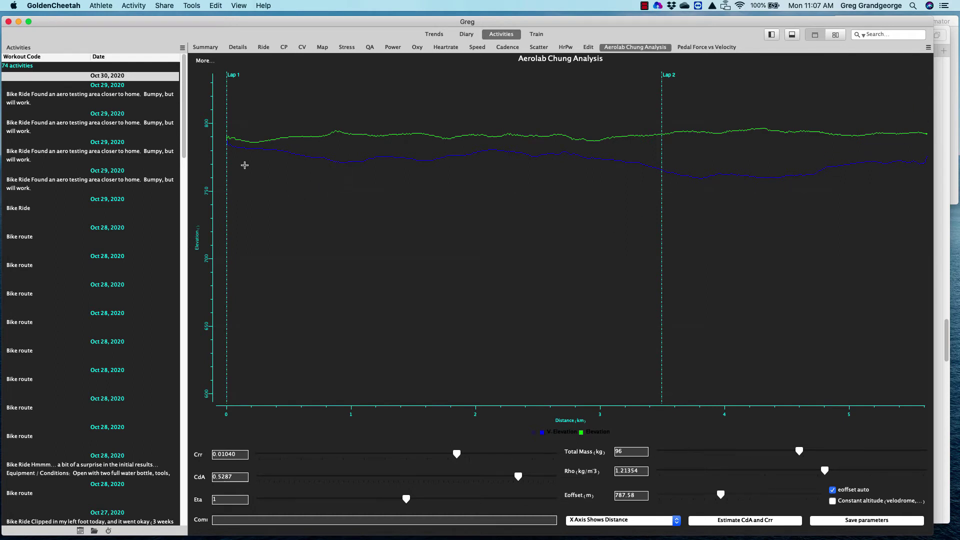
drag(230, 133, 933, 172)
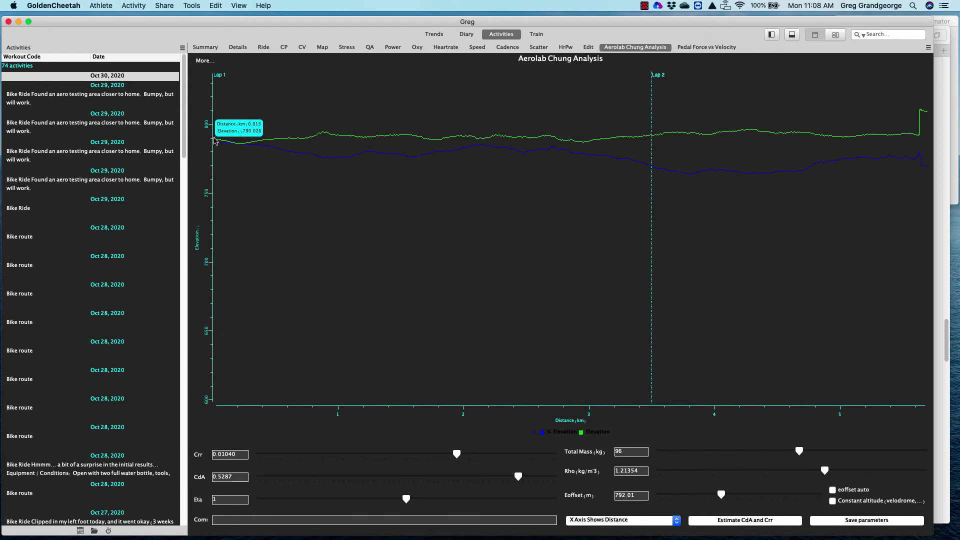
Step: Tick eoffset auto and zoom the plot across the first section
click(832, 490)
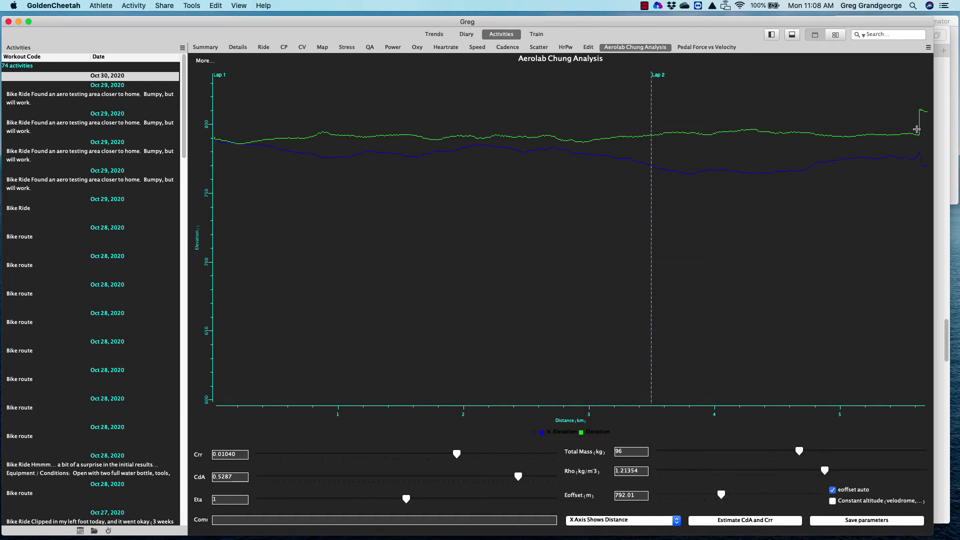
drag(916, 130, 228, 188)
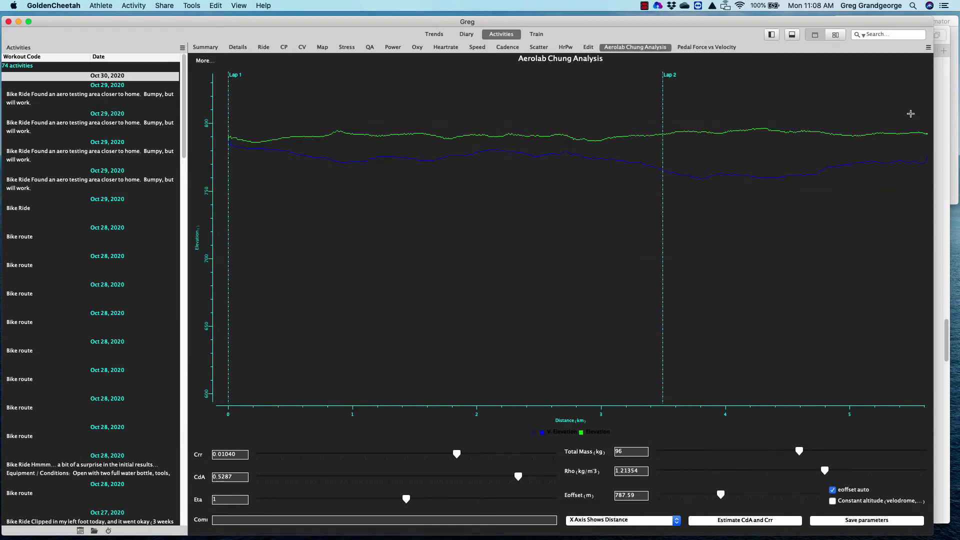
mouse_move(233, 132)
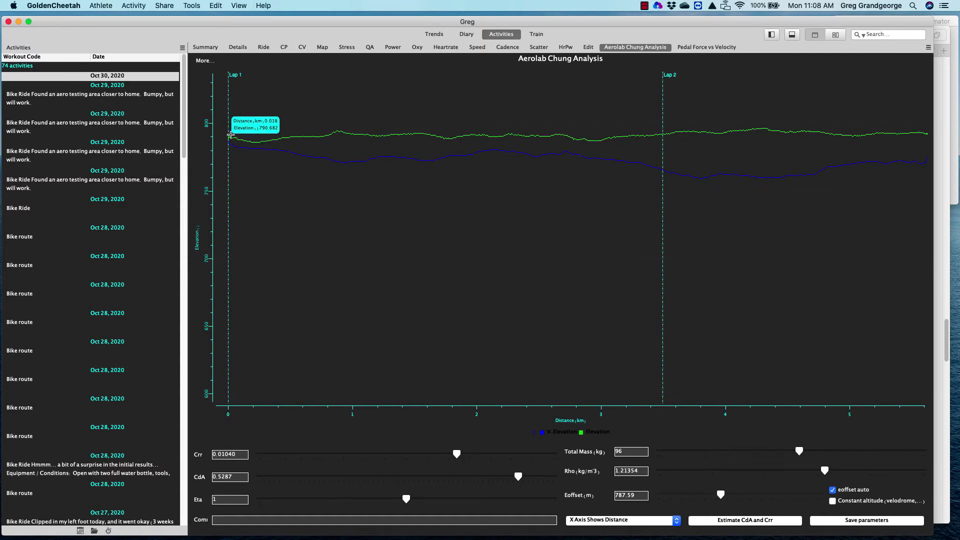
drag(232, 132, 929, 178)
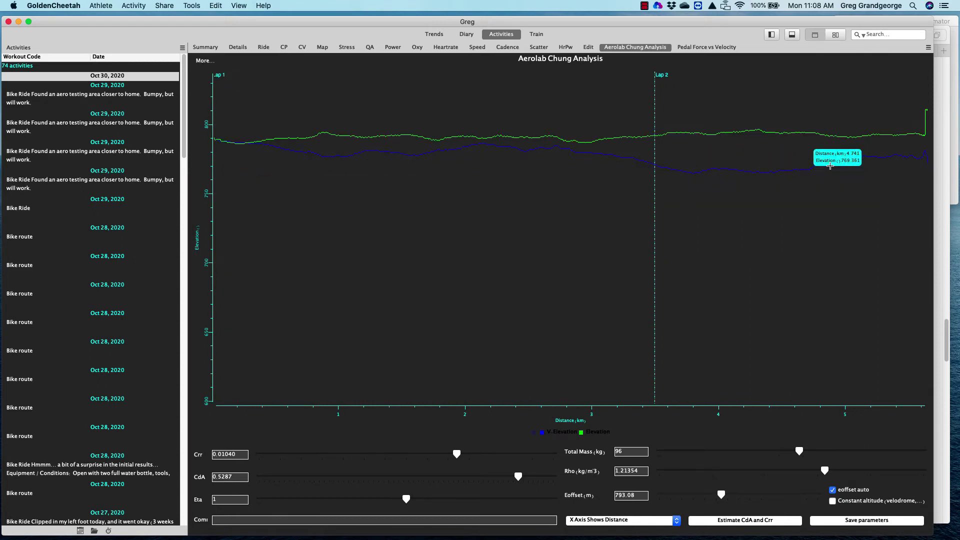
Step: Reframe the zoom so the first section starts at 0 km with Lap 1 at left
drag(920, 131, 266, 170)
drag(186, 164, 185, 163)
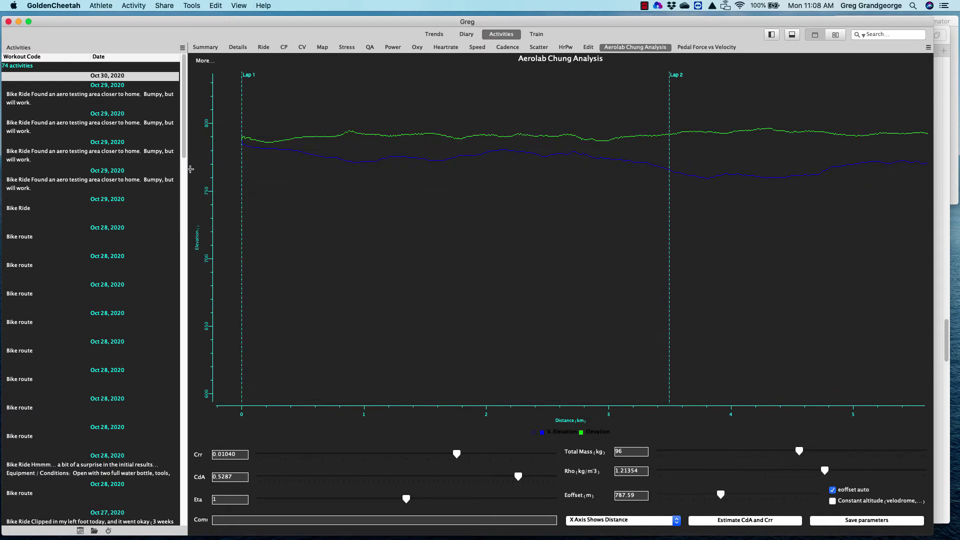
drag(245, 133, 690, 166)
drag(930, 158, 930, 158)
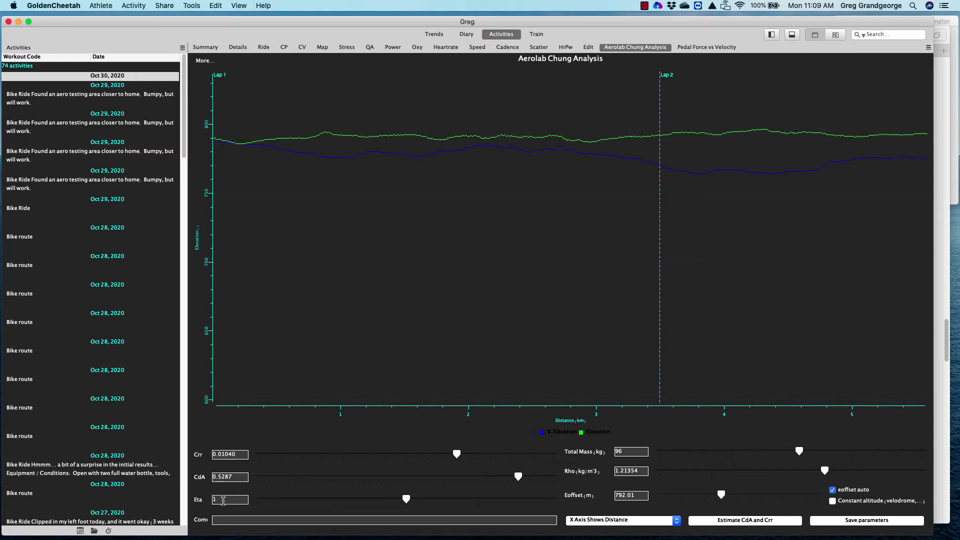
Step: Nudge the Eta slider, then lower CdA to 0.5002 to fit the hoods section's elevation
drag(221, 502, 217, 502)
drag(520, 481, 504, 481)
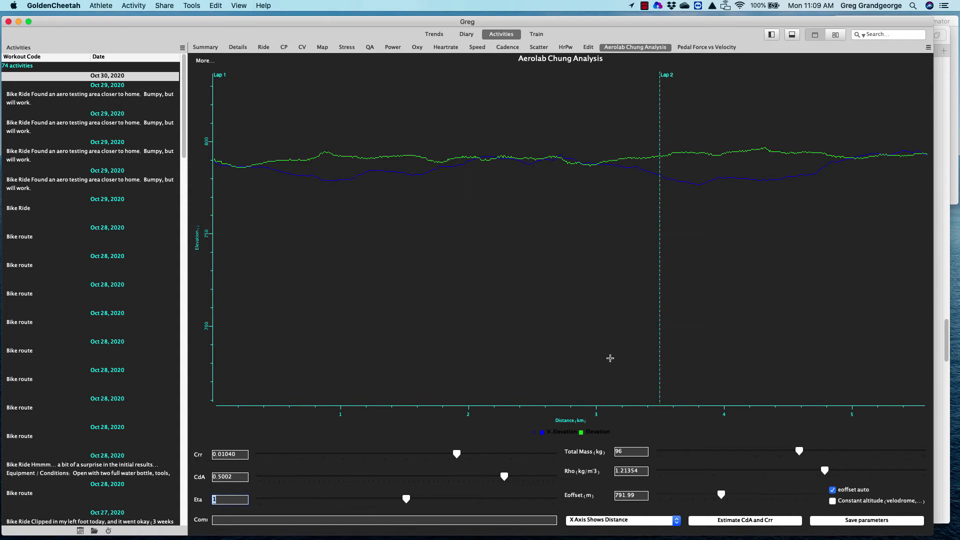
Step: Redraw the plot, zoom out to the whole ride, then zoom past the elevation jump
click(558, 227)
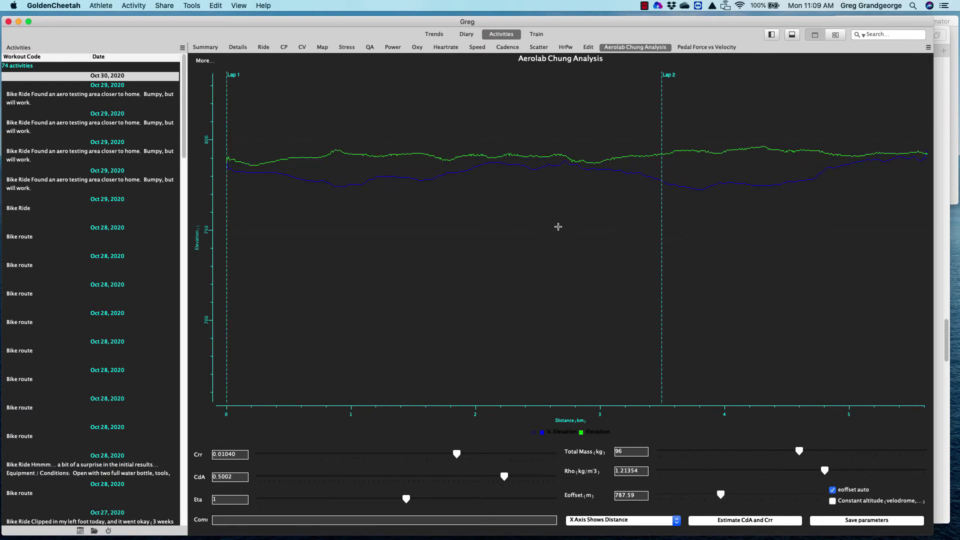
right_click(558, 227)
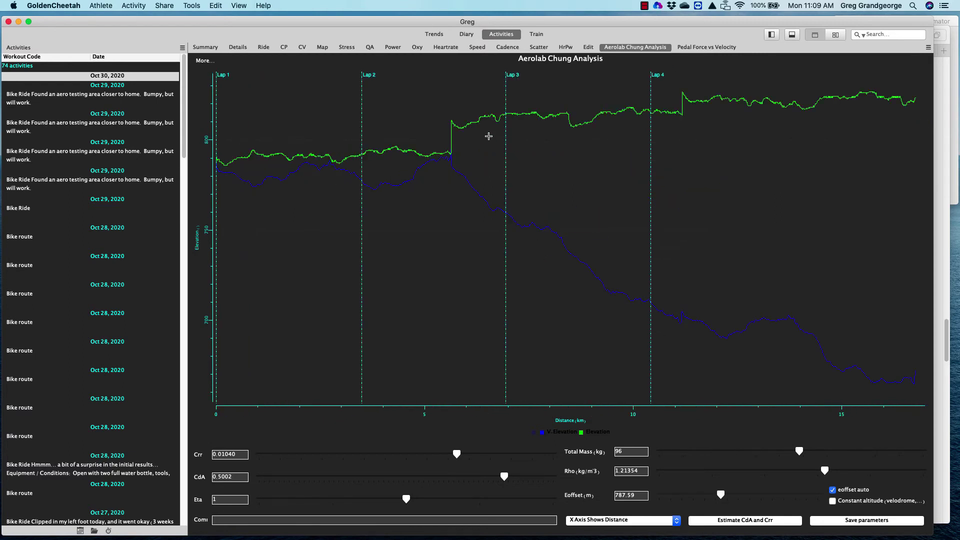
mouse_move(453, 116)
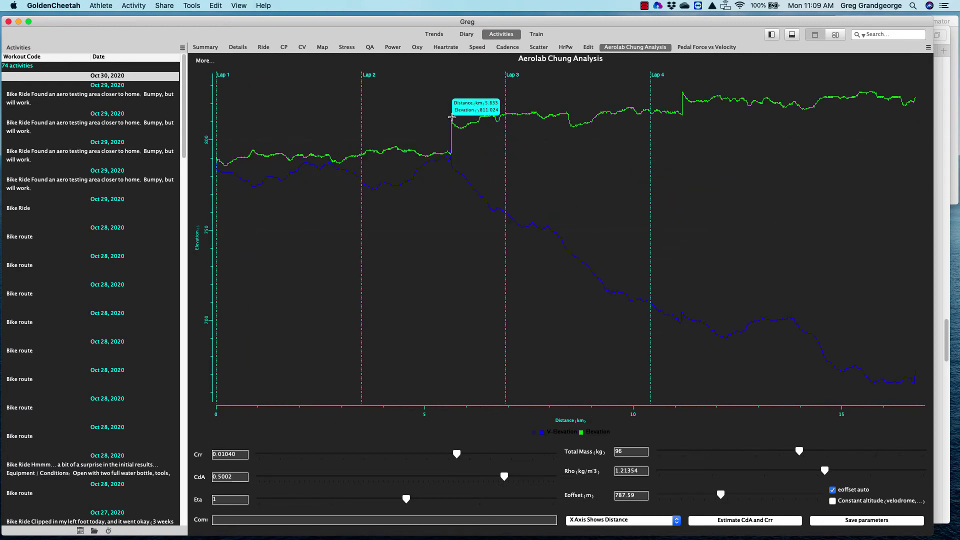
drag(447, 115, 687, 228)
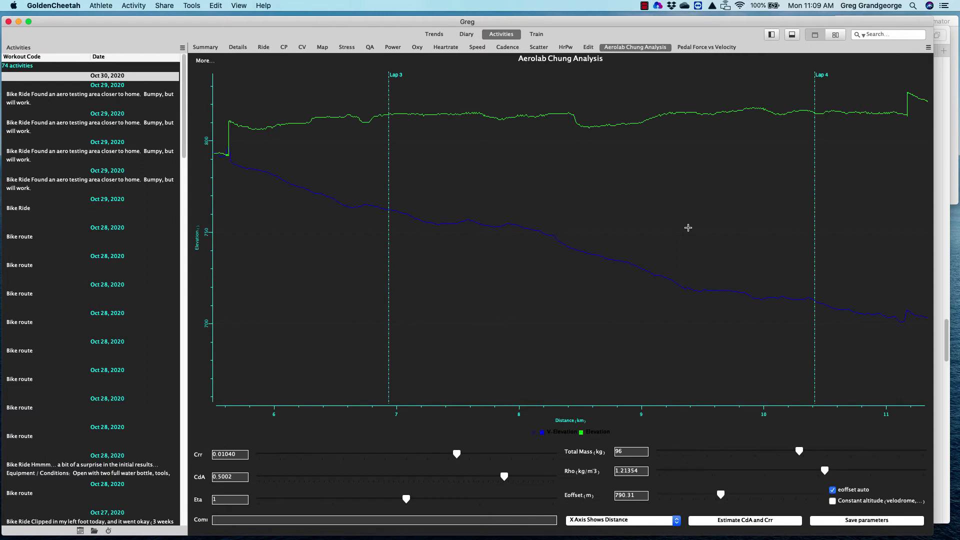
Step: Zoom onto the 5.6–11 km Lap 3–Lap 4 section and lower CdA to 0.38
mouse_move(233, 121)
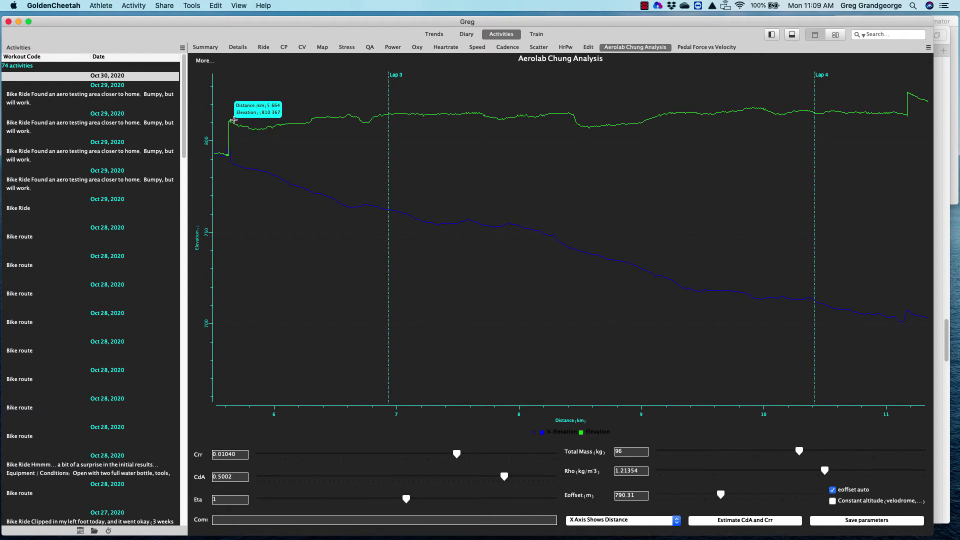
drag(233, 121, 902, 107)
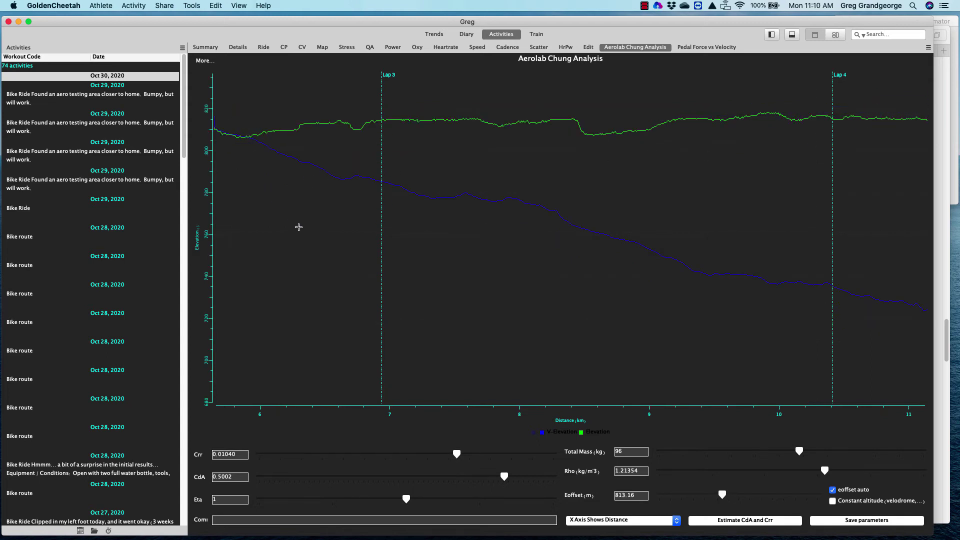
mouse_move(214, 129)
drag(505, 480, 444, 483)
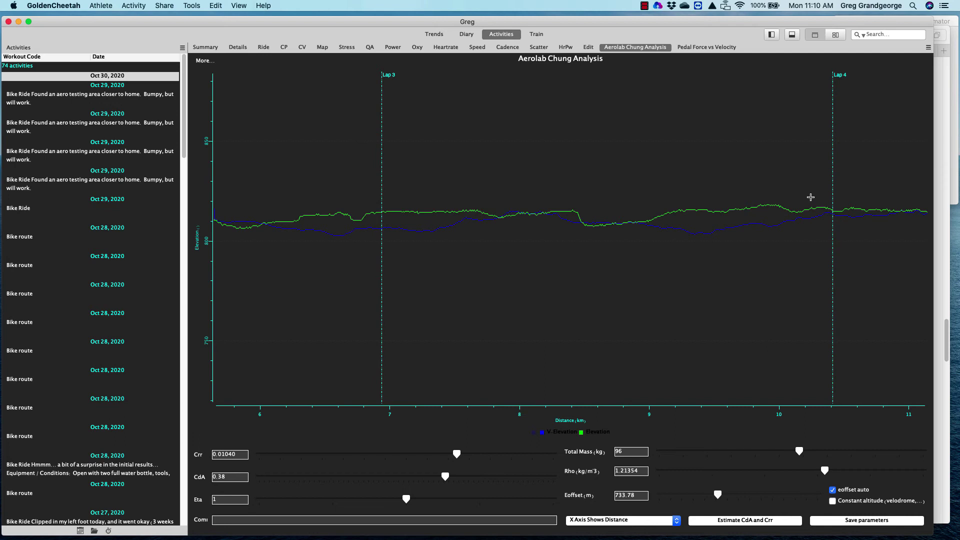
Step: Zoom out to the full ride, then zoom tightly onto the final 11–17 km section
right_click(587, 162)
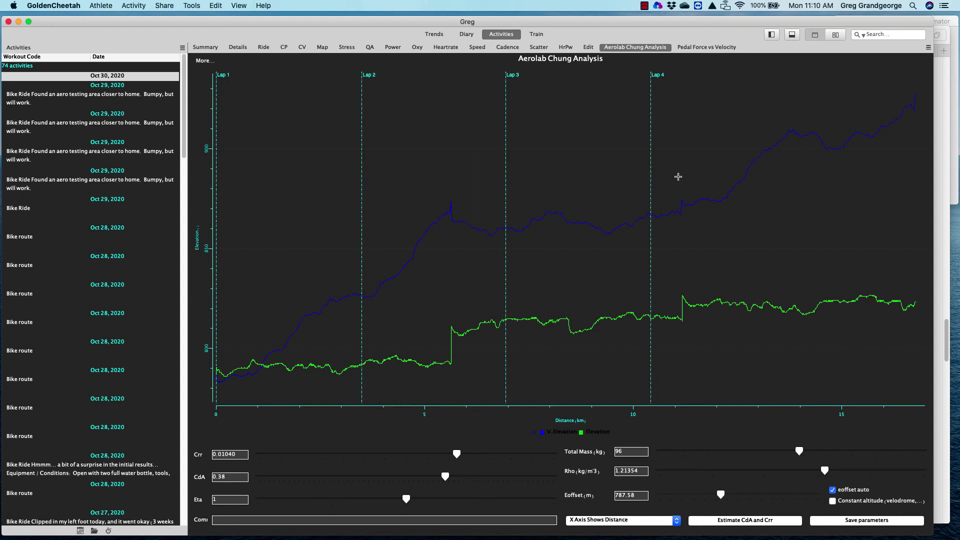
drag(677, 110, 920, 339)
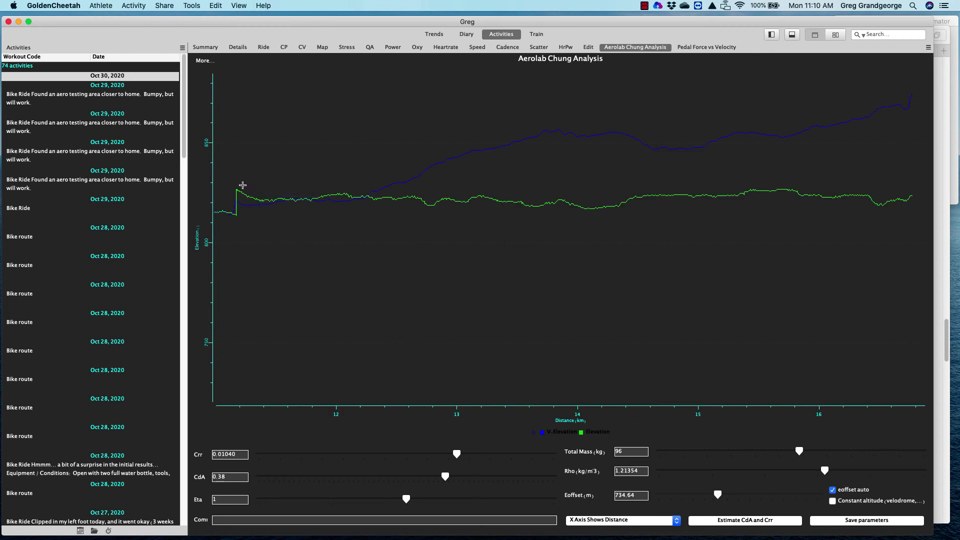
drag(241, 184, 920, 220)
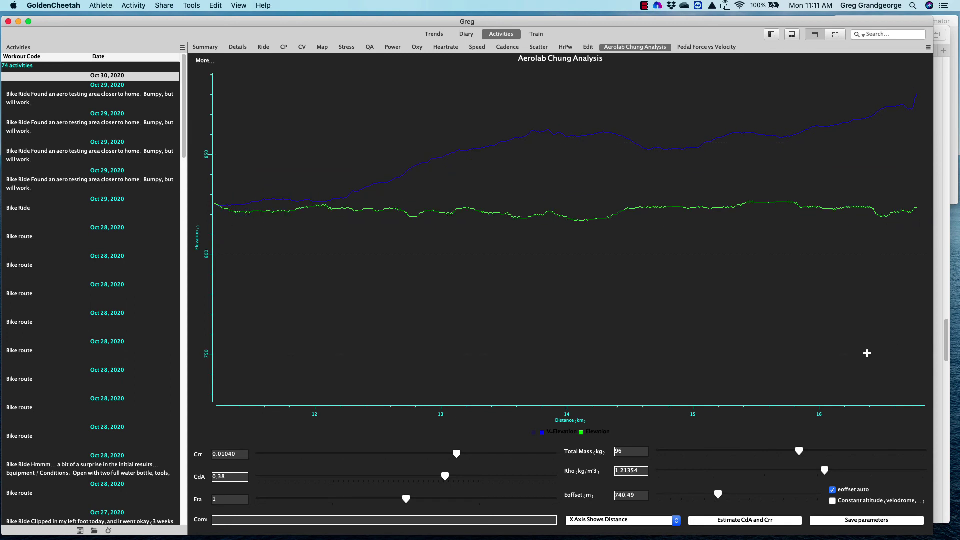
Step: Set CdA to 0.4533 so virtual elevation fits the final section
drag(447, 484, 481, 475)
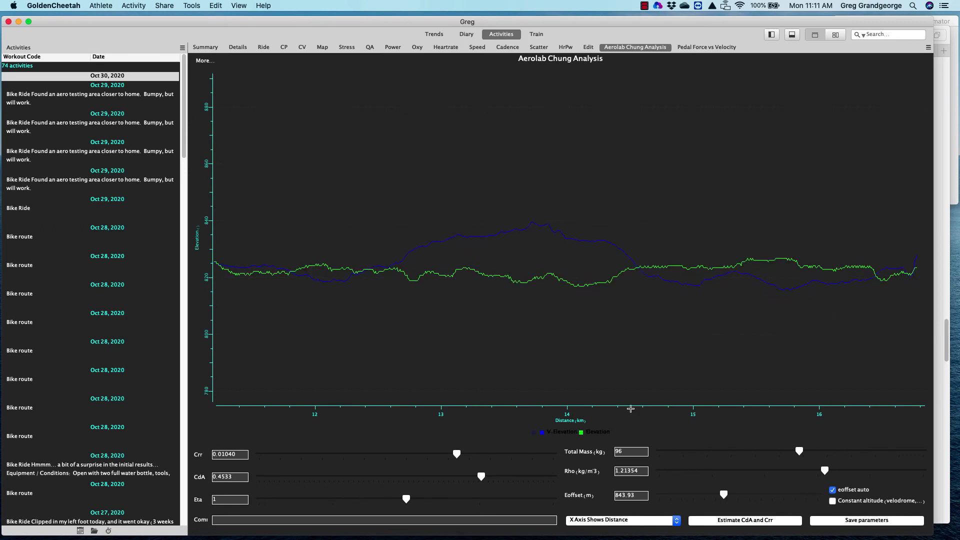
mouse_move(891, 271)
mouse_move(920, 254)
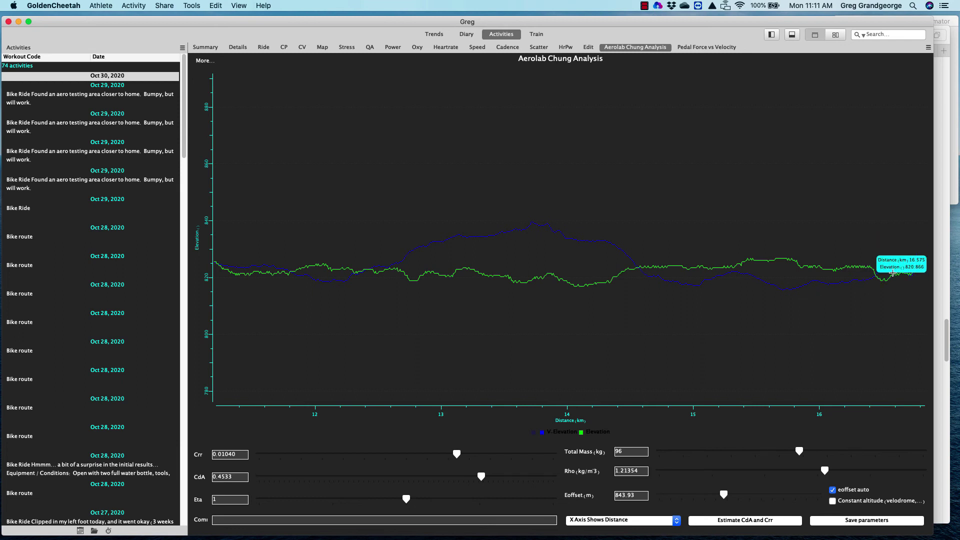
mouse_move(820, 278)
mouse_move(771, 267)
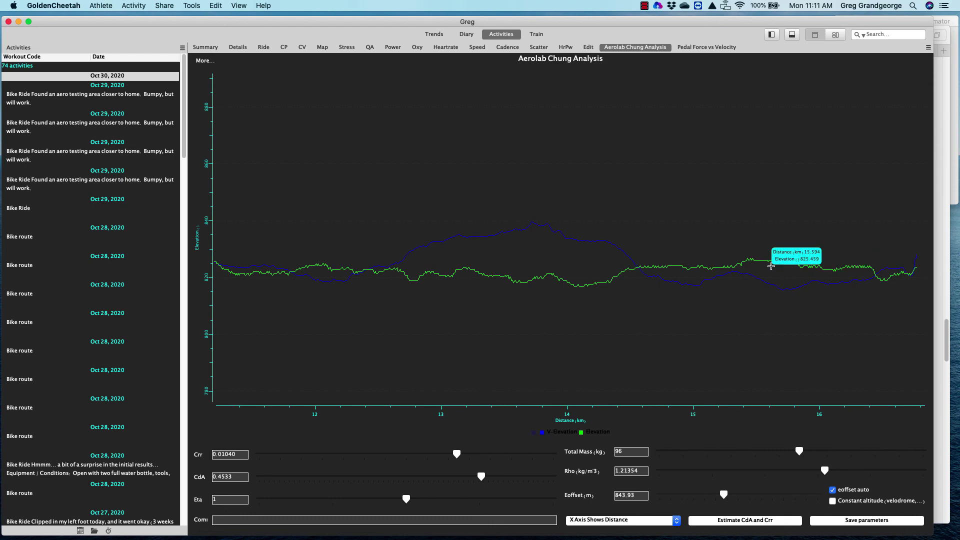